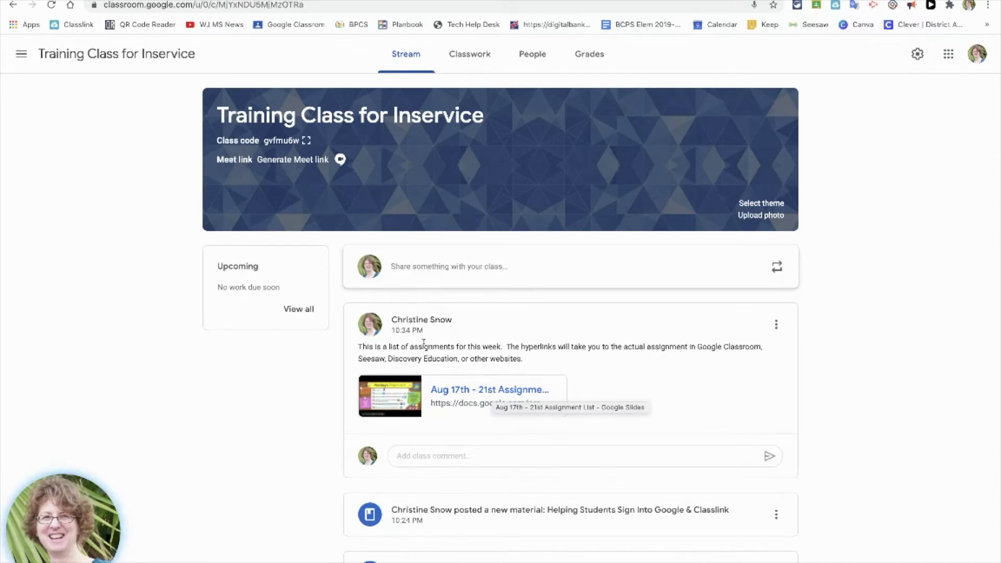
- Switch to the Aug 17th - 21st Assignment List slides and nudge the green check mark on Monday's slide slightly toward the checklist
{"action": "left_click", "coordinate": [542, 1]}
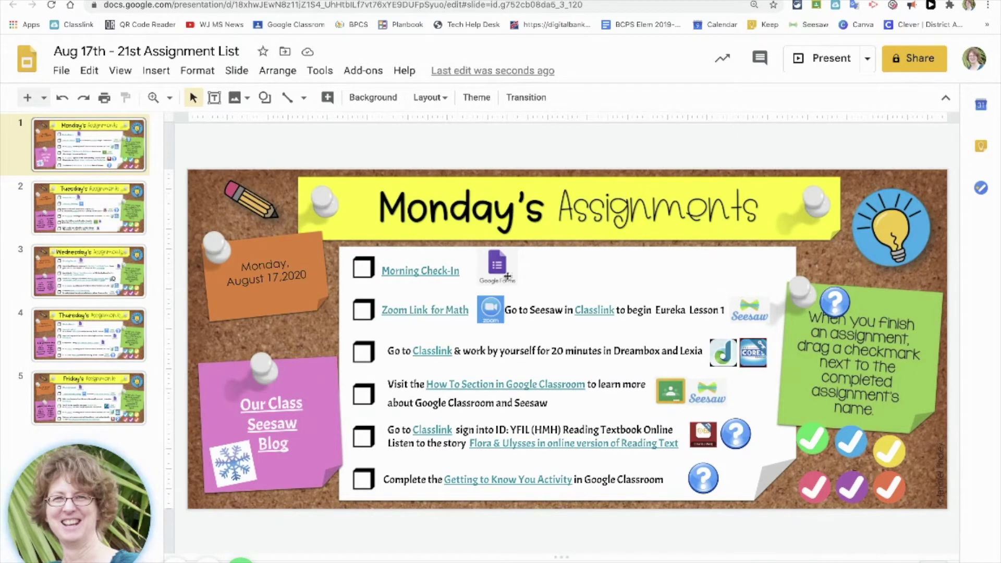
{"action": "mouse_move", "coordinate": [811, 440]}
{"action": "left_mouse_down"}
{"action": "mouse_move", "coordinate": [397, 320]}
{"action": "mouse_move", "coordinate": [359, 268]}
{"action": "mouse_move", "coordinate": [805, 442]}
{"action": "left_mouse_up"}
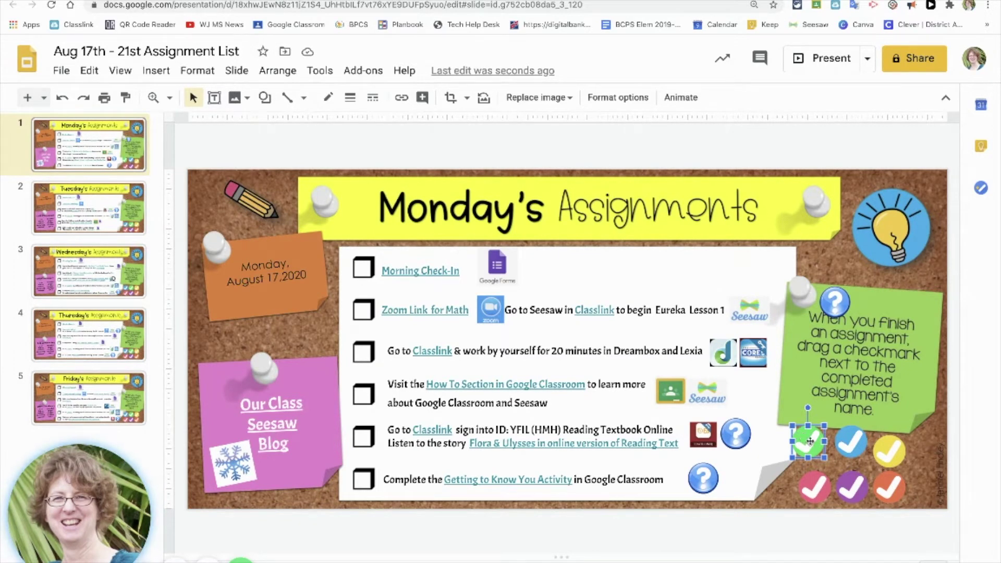
{"action": "left_click", "coordinate": [922, 442]}
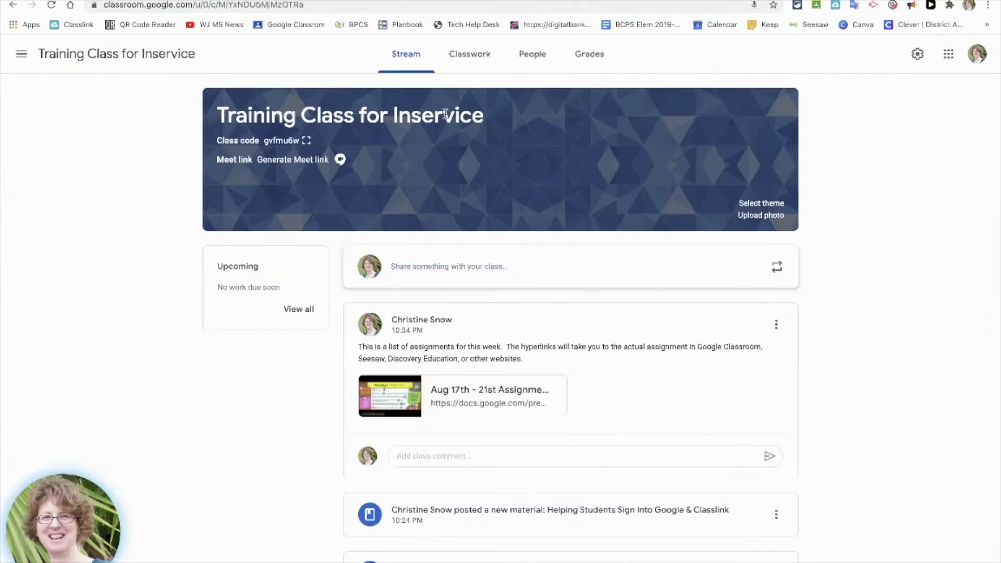
- Create a new assignment in the Classwork of Training Class for Inservice, titled "Aug 17th - 21st List of Weekly Assignments"
{"action": "left_click", "coordinate": [472, 63]}
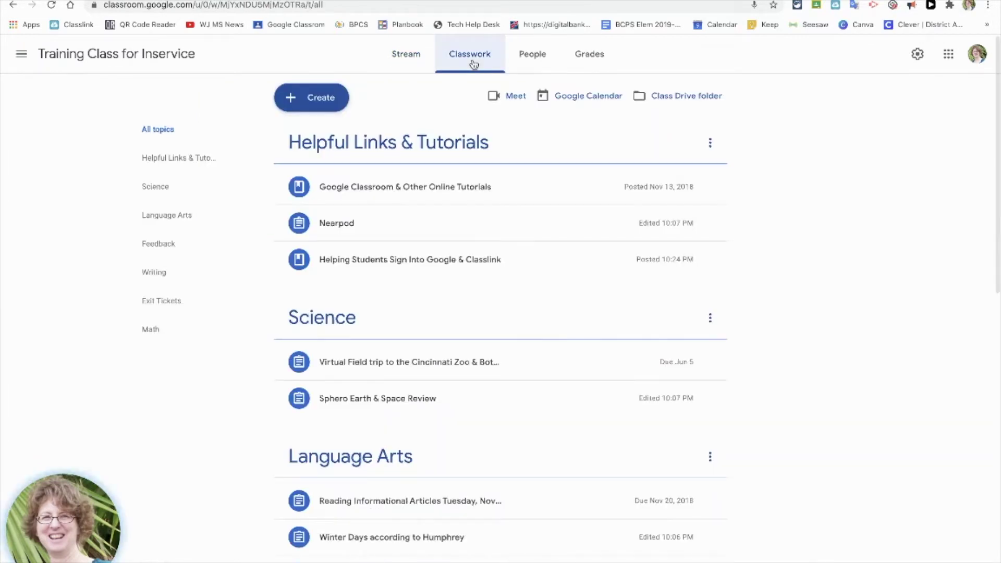
{"action": "left_click", "coordinate": [314, 104]}
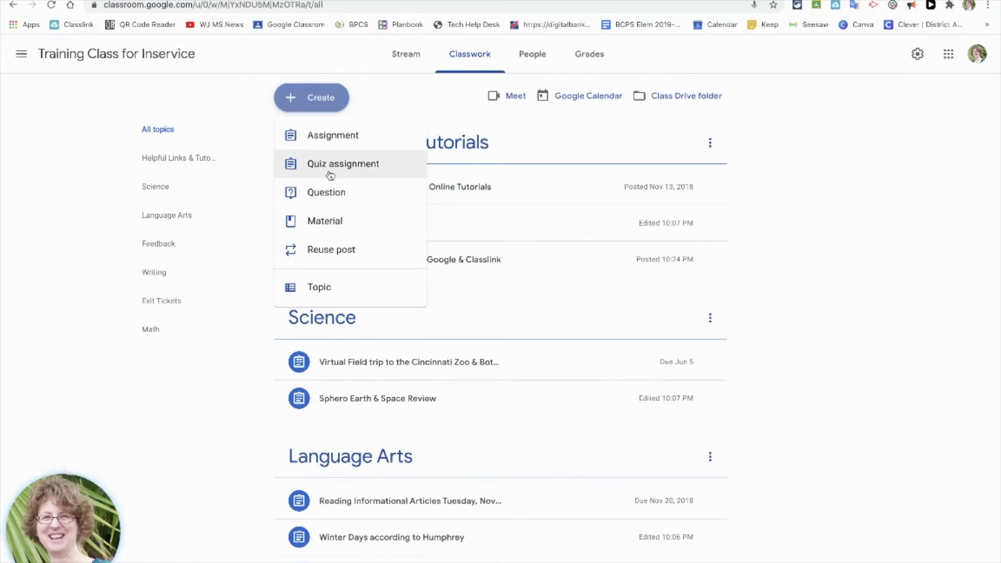
{"action": "left_click", "coordinate": [330, 141]}
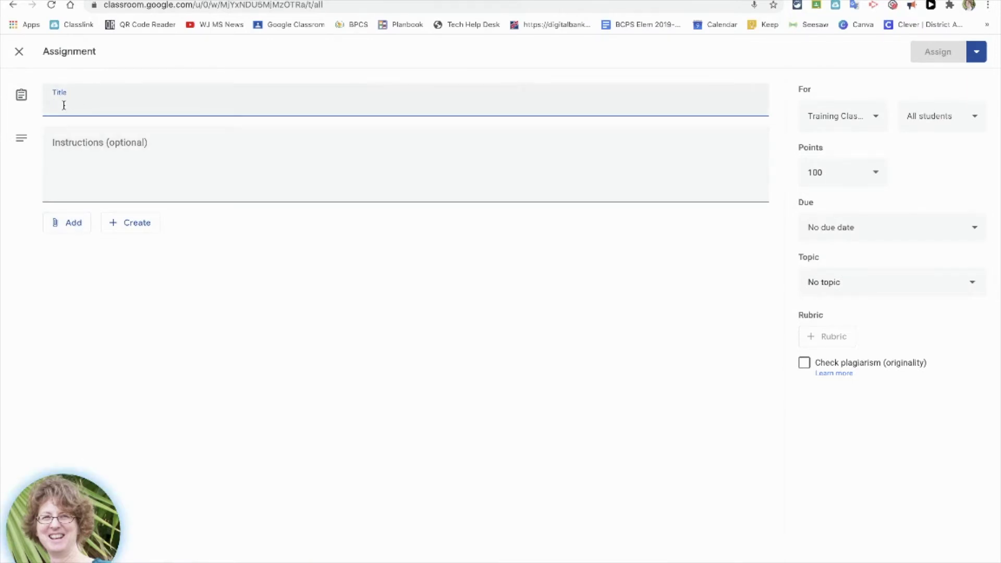
{"action": "type", "text": "Aug"}
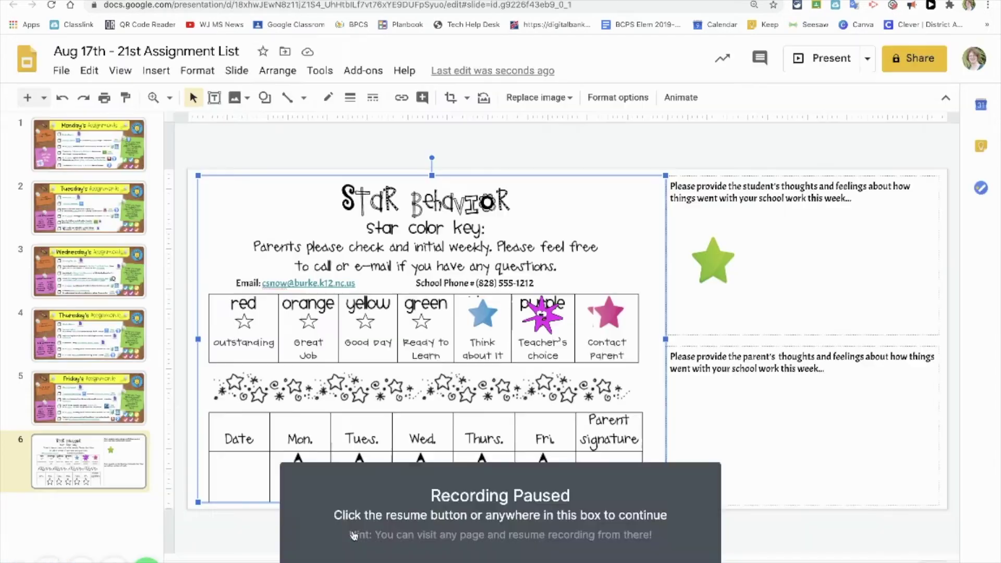
- Try to use the green check mark in the published version of Monday's slide and return to that slide
{"action": "left_click", "coordinate": [352, 534]}
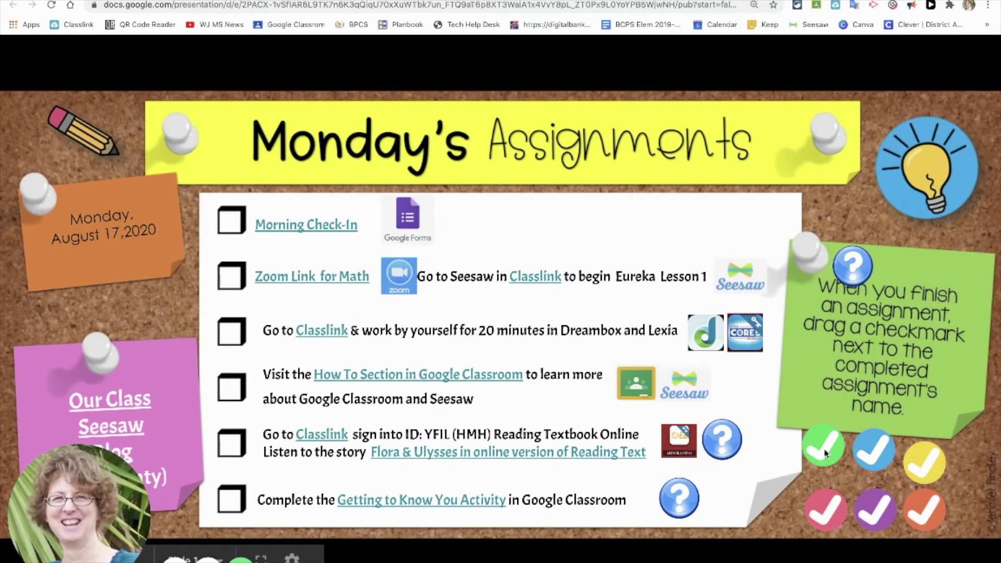
{"action": "left_click", "coordinate": [825, 452]}
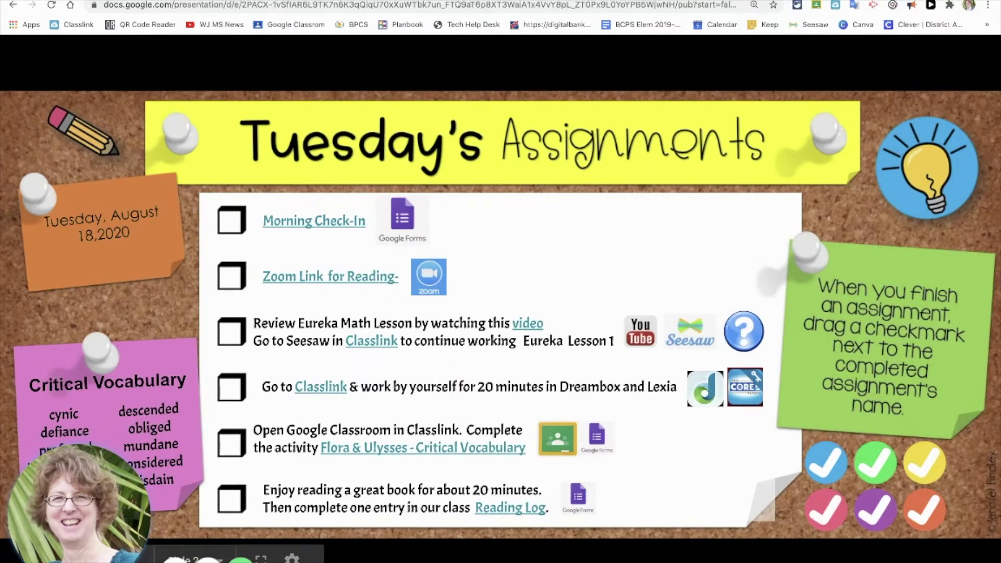
{"action": "key", "text": "Left"}
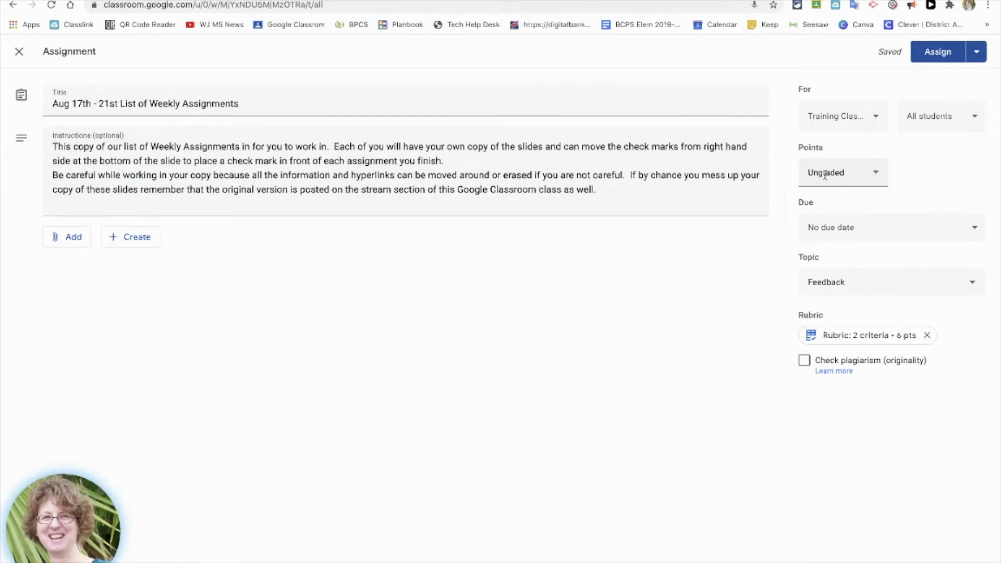
- Set the assignment's due date to Sunday, August 23, 2020
{"action": "left_click", "coordinate": [854, 232]}
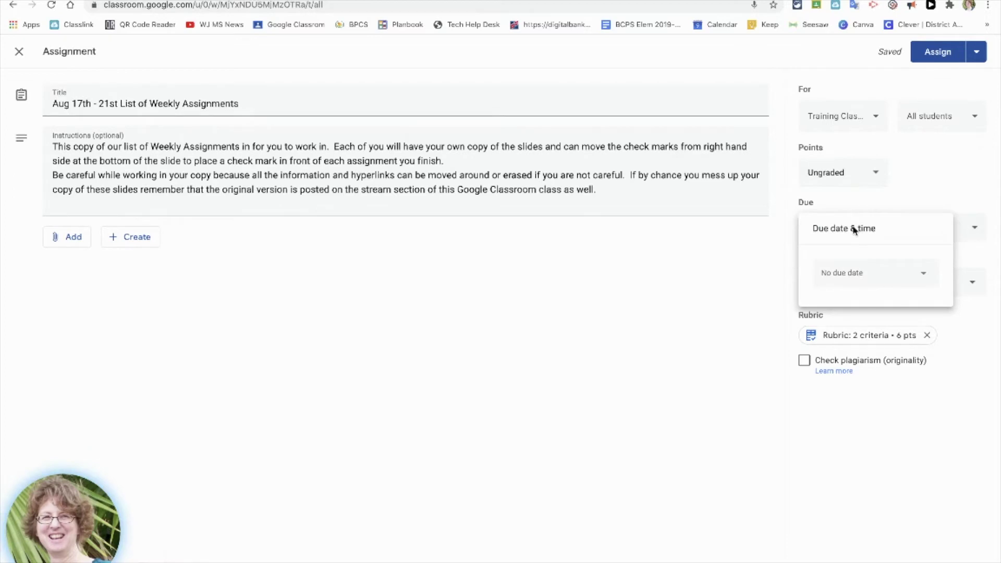
{"action": "left_click", "coordinate": [848, 281]}
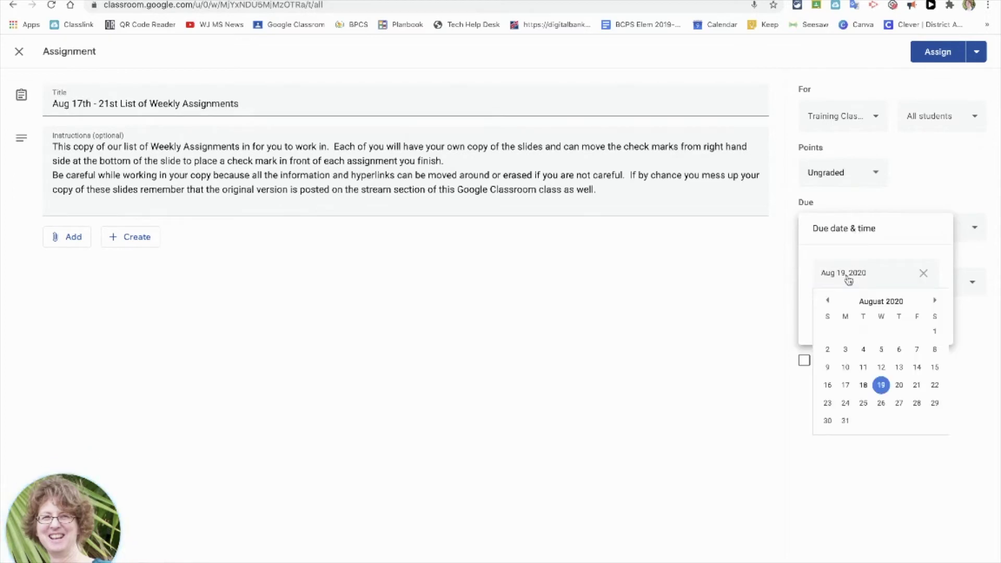
{"action": "left_click", "coordinate": [828, 405]}
{"action": "left_click", "coordinate": [750, 327]}
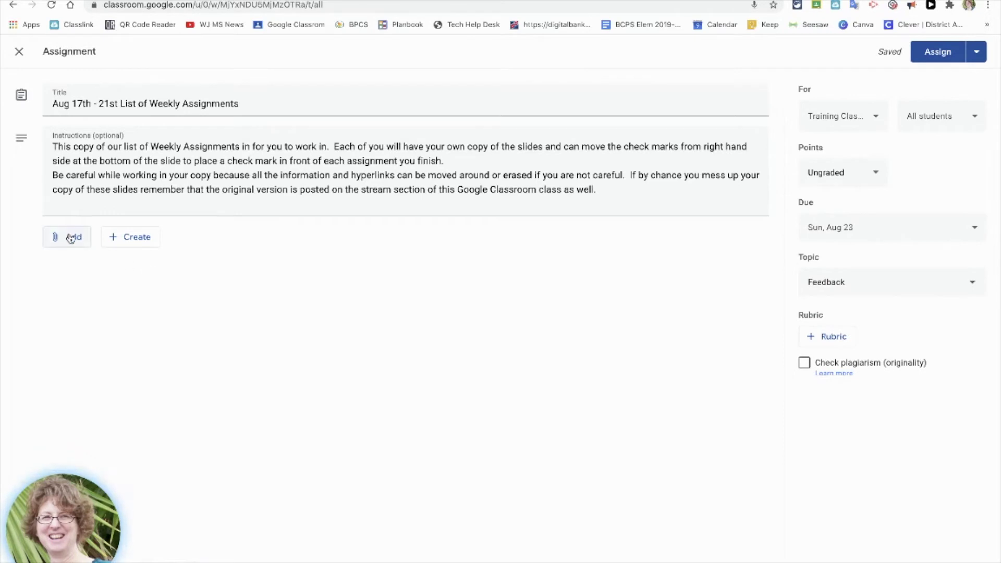
- Attach the recent Google Drive presentation "Aug 17th - 21st Assignment List" to the assignment
{"action": "left_click", "coordinate": [71, 238]}
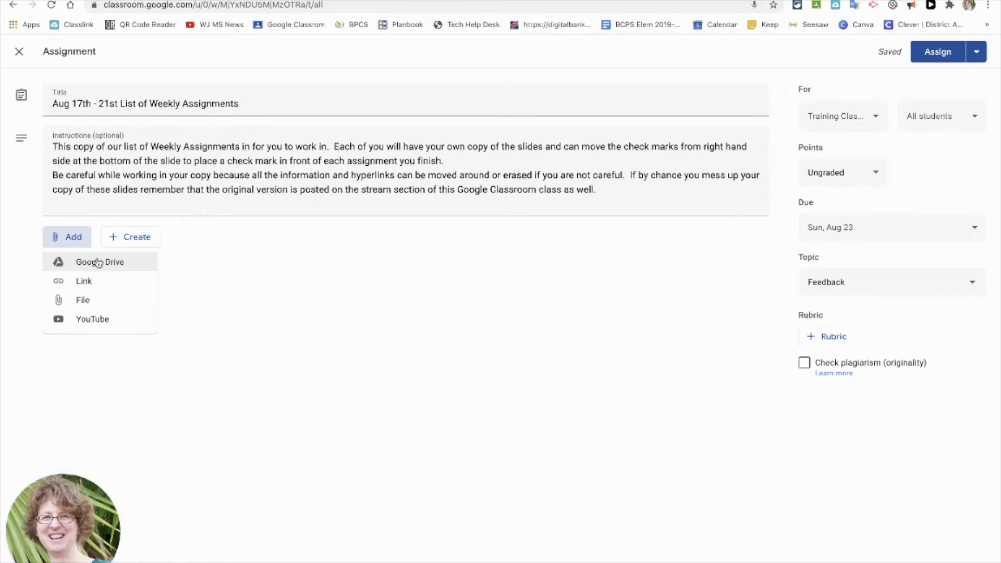
{"action": "left_click", "coordinate": [99, 262]}
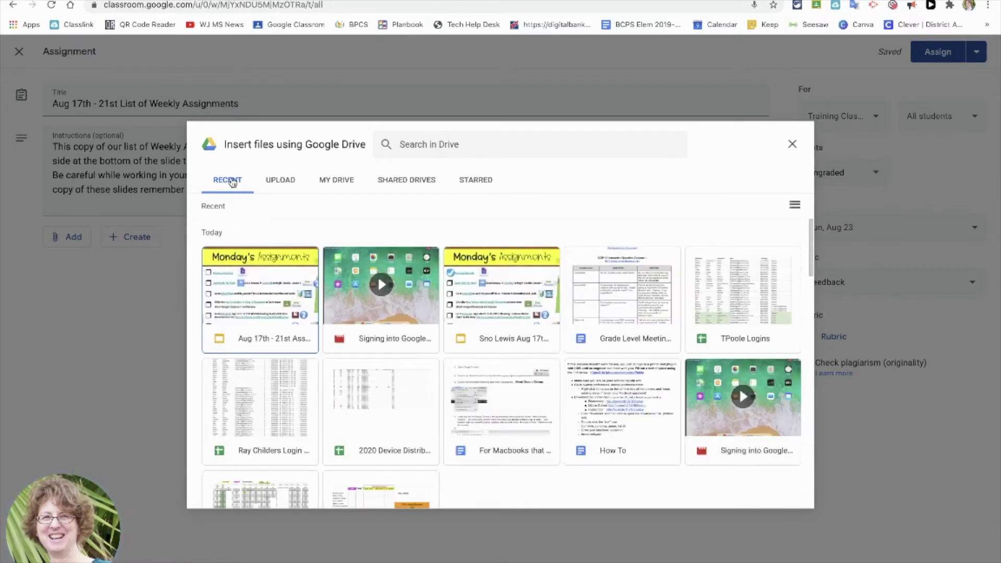
{"action": "left_click", "coordinate": [246, 267]}
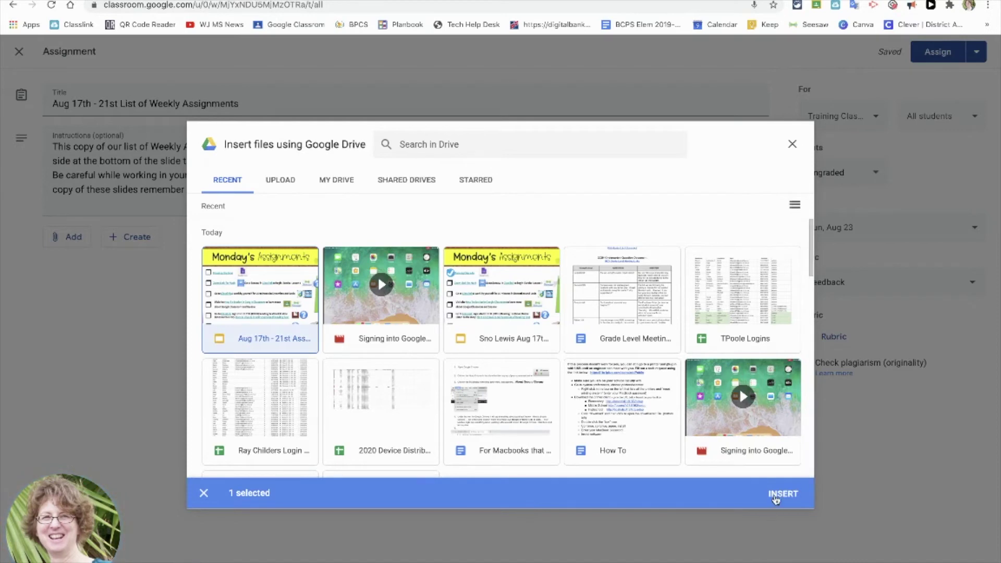
{"action": "left_click", "coordinate": [775, 499]}
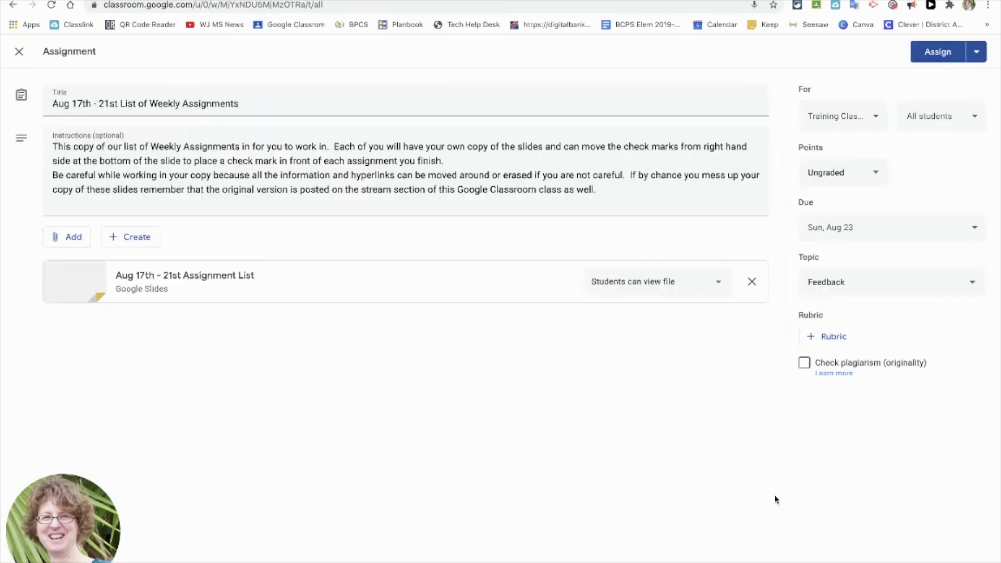
- Set the attached slides to "Make a copy for each student" and assign the assignment to the class
{"action": "left_click", "coordinate": [639, 288]}
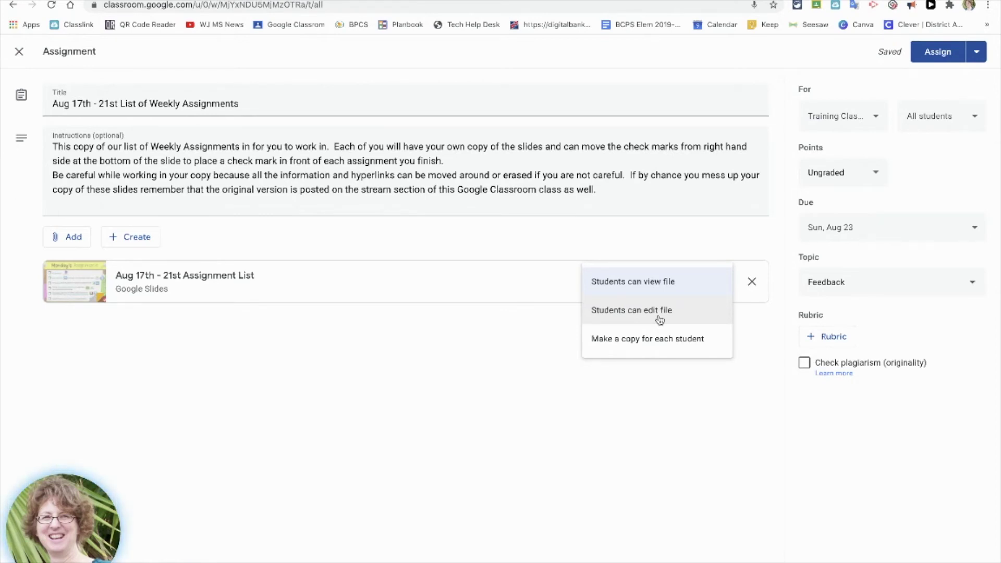
{"action": "left_click", "coordinate": [642, 345]}
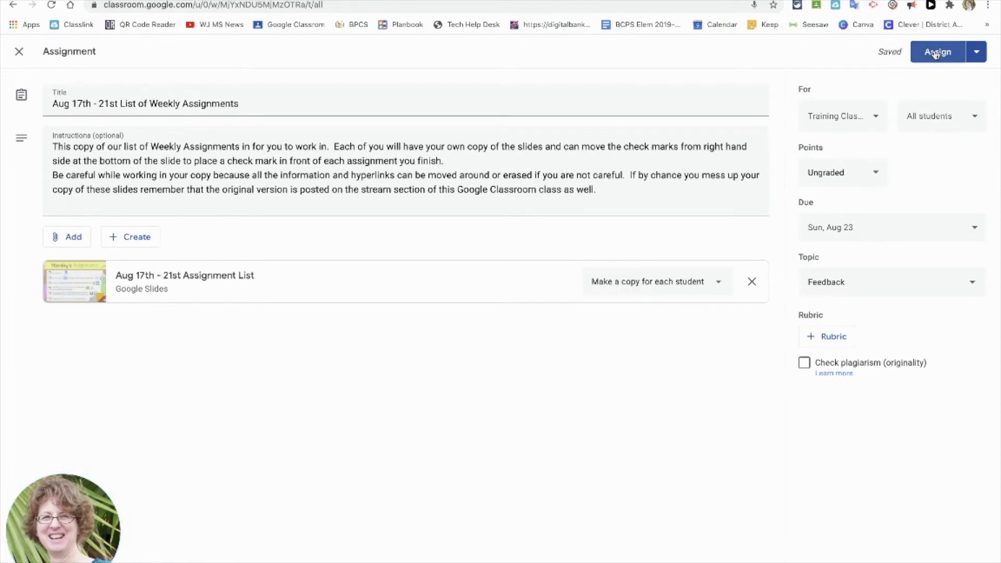
{"action": "left_click", "coordinate": [978, 54]}
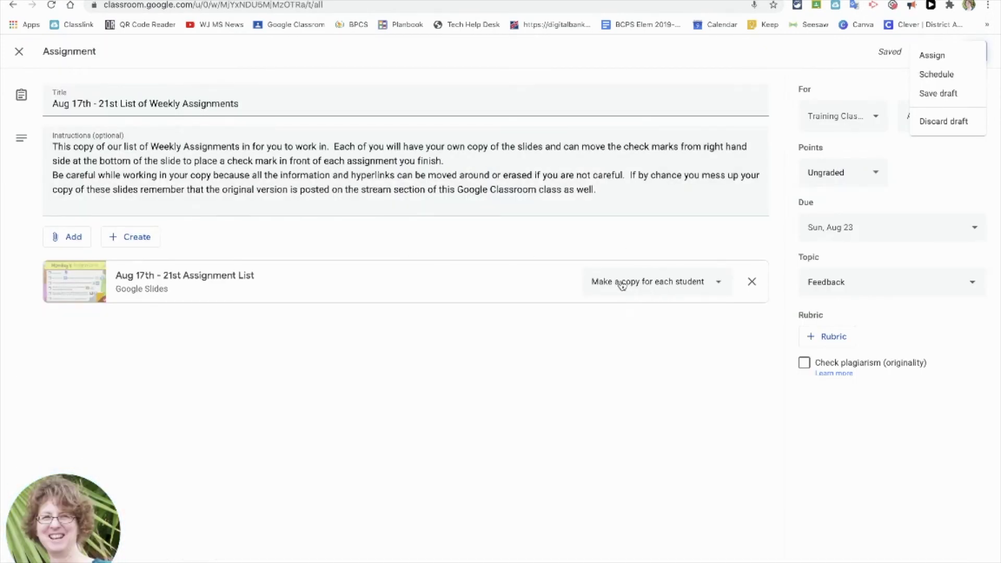
{"action": "left_click", "coordinate": [931, 55]}
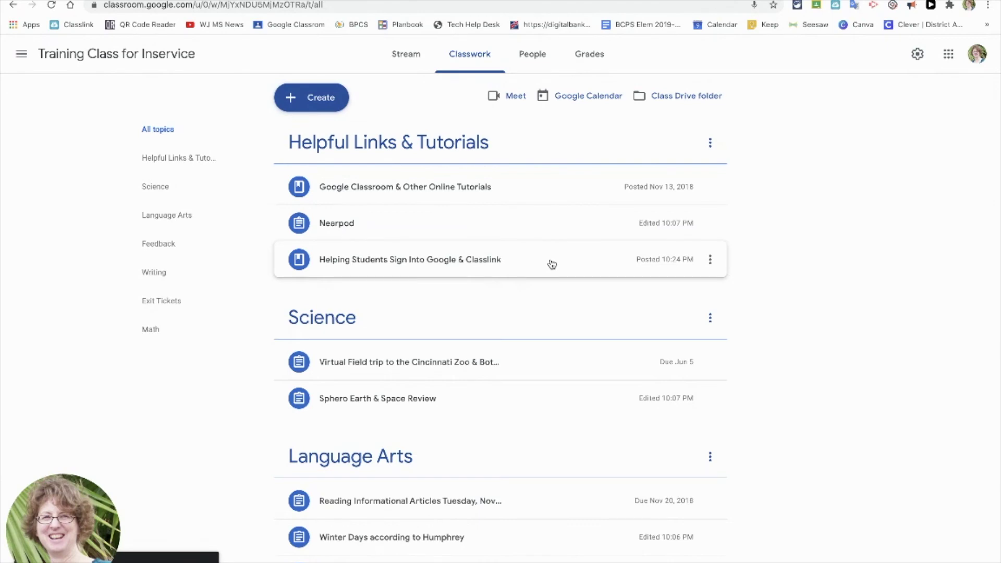
- Rename the Feedback topic, which holds the new assignment, to "Weekly Assignments"
{"action": "scroll", "coordinate": [552, 264], "scroll_direction": "down", "scroll_amount": 4}
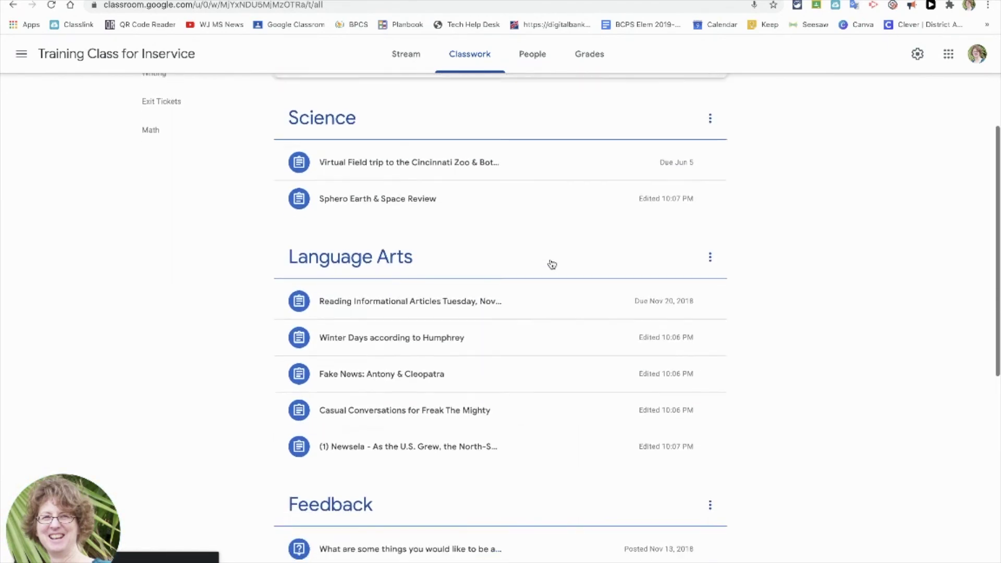
{"action": "scroll", "coordinate": [551, 263], "scroll_direction": "down", "scroll_amount": 8}
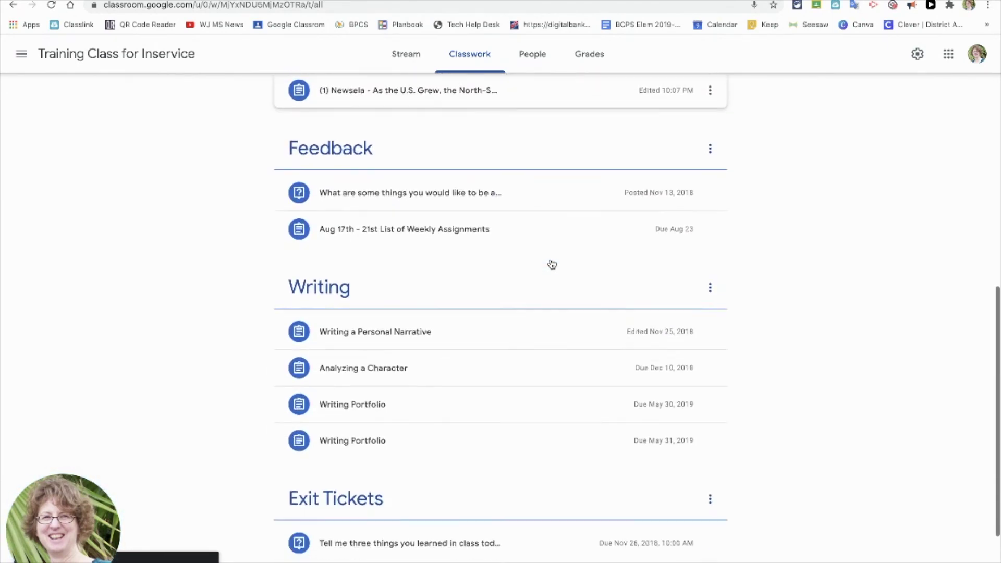
{"action": "scroll", "coordinate": [552, 263], "scroll_direction": "down", "scroll_amount": 1}
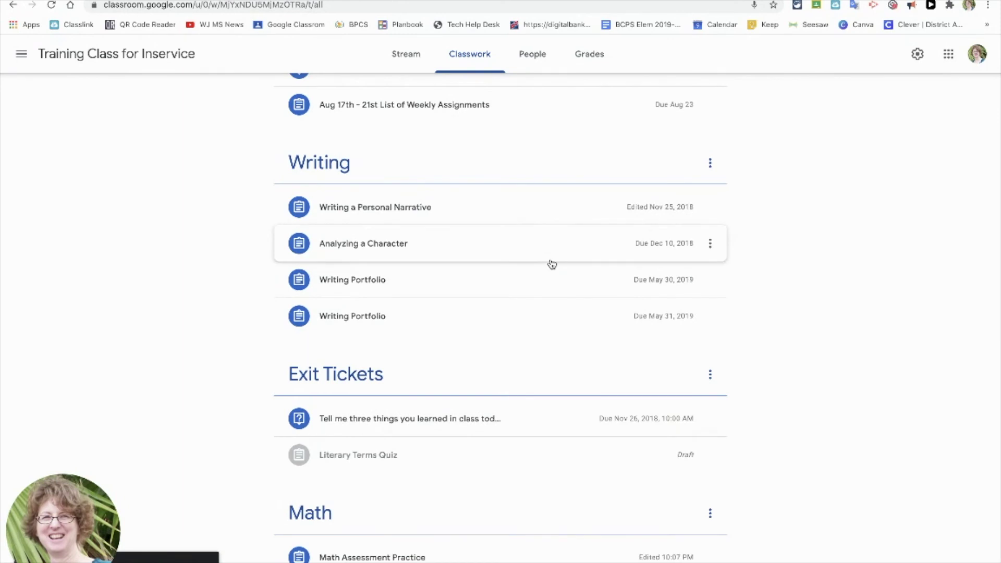
{"action": "scroll", "coordinate": [552, 264], "scroll_direction": "up", "scroll_amount": 2}
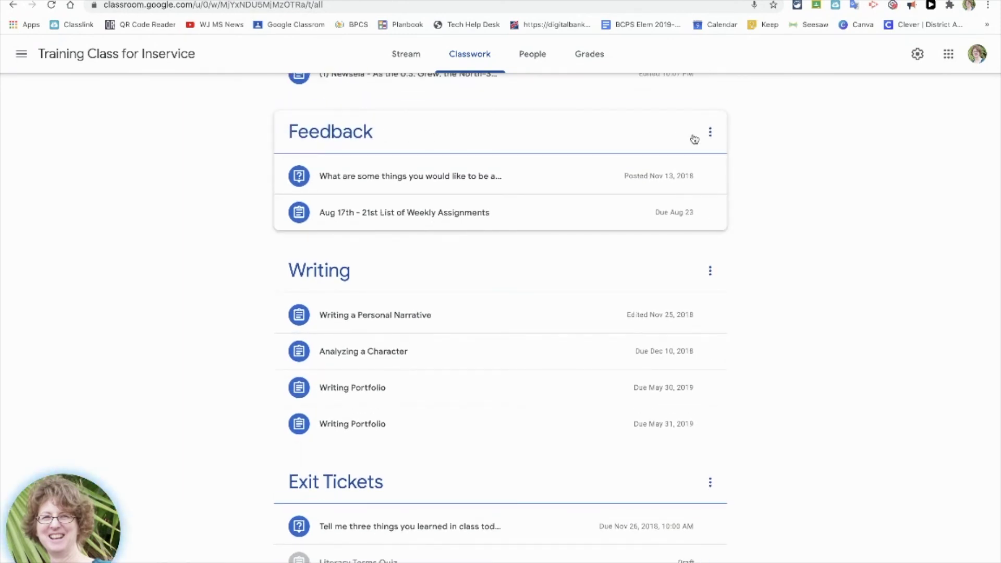
{"action": "left_click", "coordinate": [709, 133]}
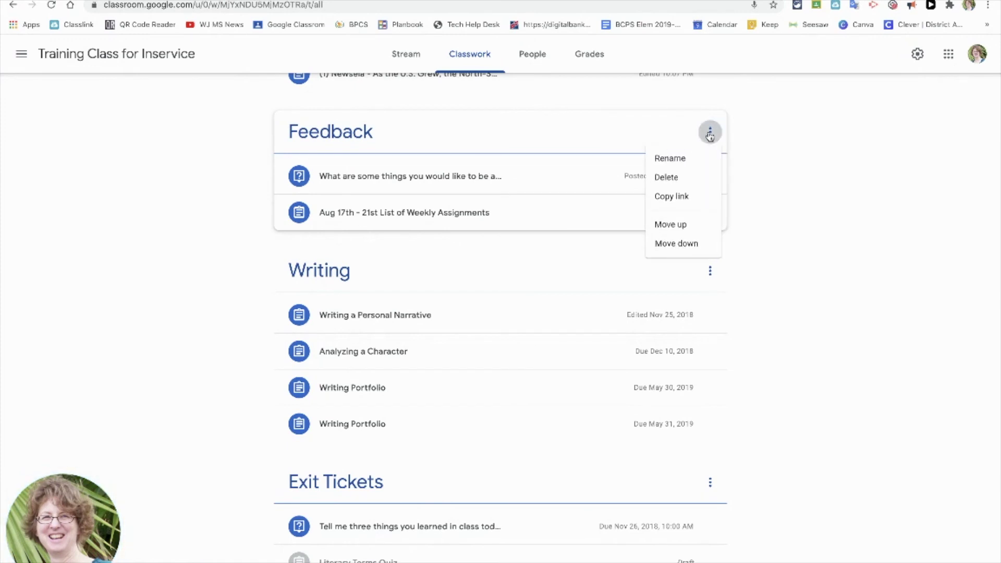
{"action": "left_click", "coordinate": [674, 161]}
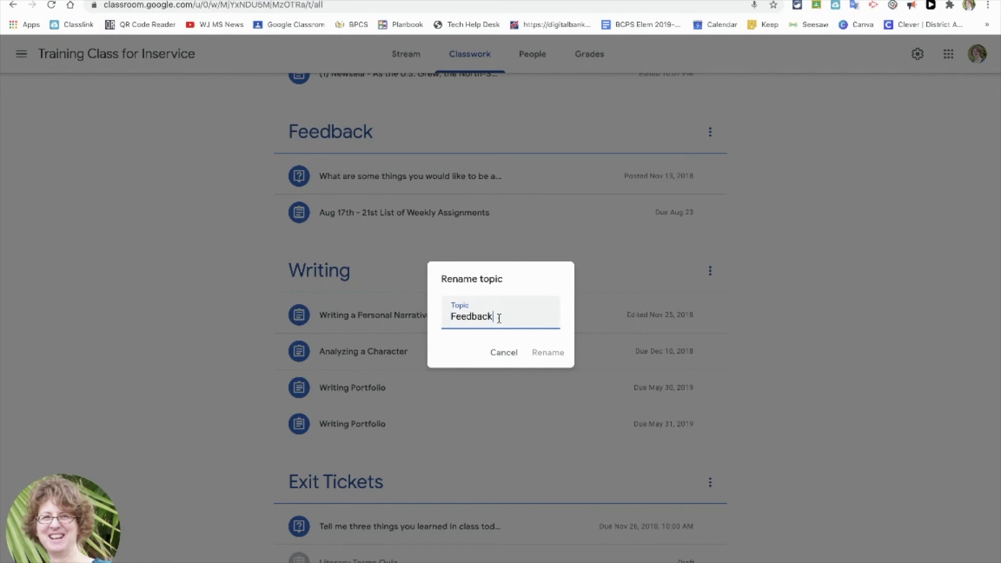
{"action": "left_click_drag", "start_coordinate": [499, 318], "coordinate": [440, 318]}
{"action": "type", "text": "Weekly Assignments"}
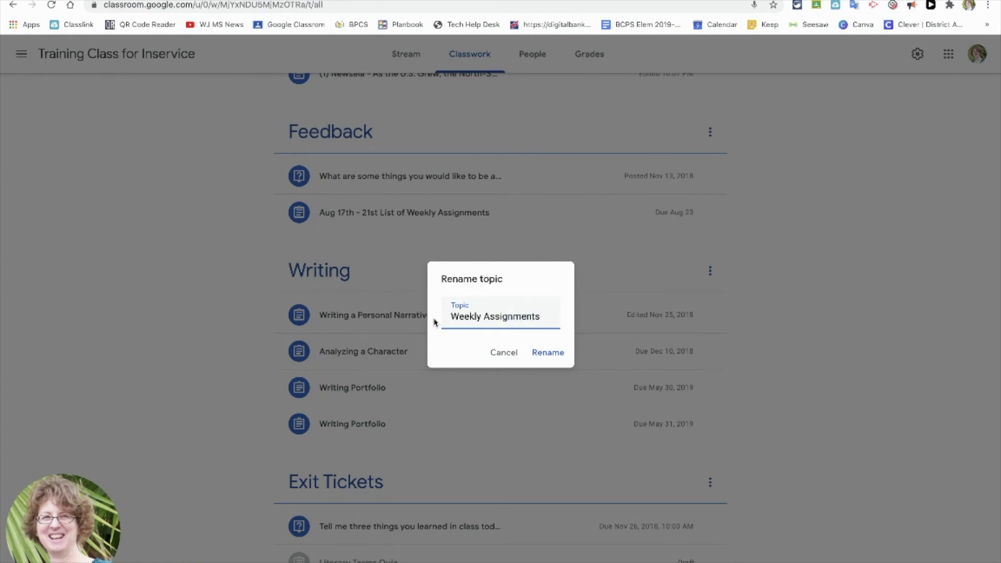
{"action": "left_click", "coordinate": [544, 352]}
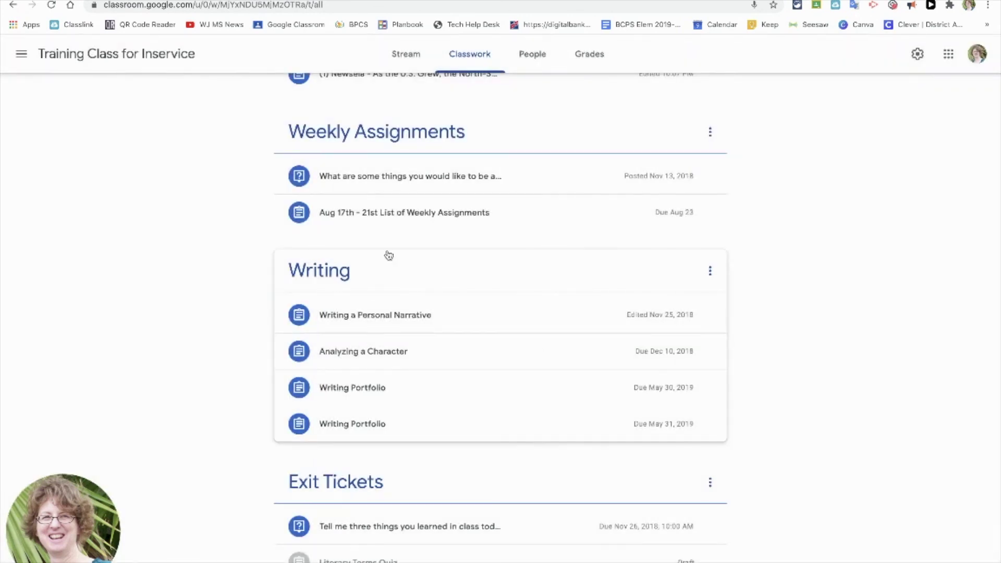
- Return to the class Stream, display the class code enlarged, and close that display
{"action": "scroll", "coordinate": [404, 248], "scroll_direction": "up", "scroll_amount": 9}
{"action": "scroll", "coordinate": [404, 248], "scroll_direction": "up", "scroll_amount": 3}
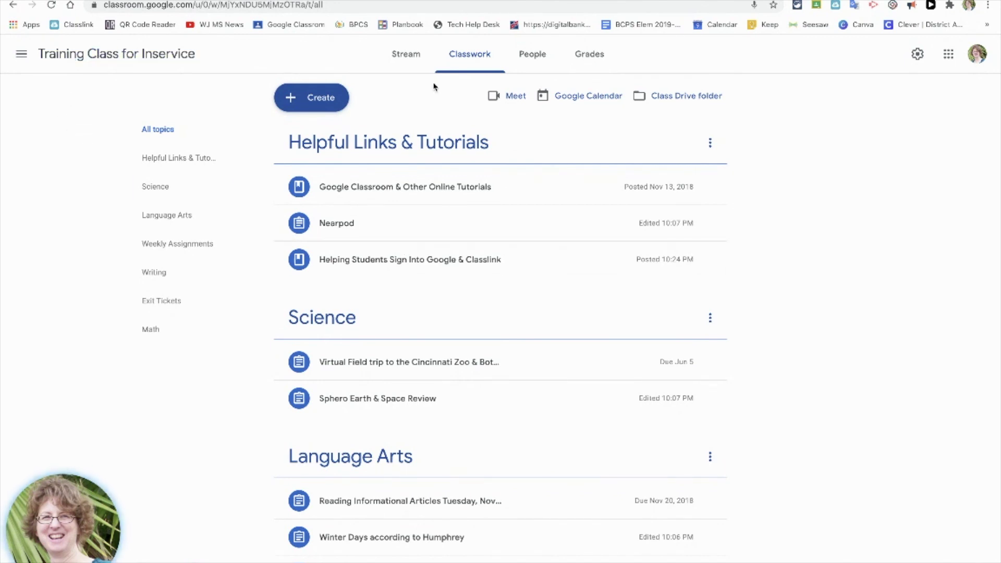
{"action": "left_click", "coordinate": [407, 54]}
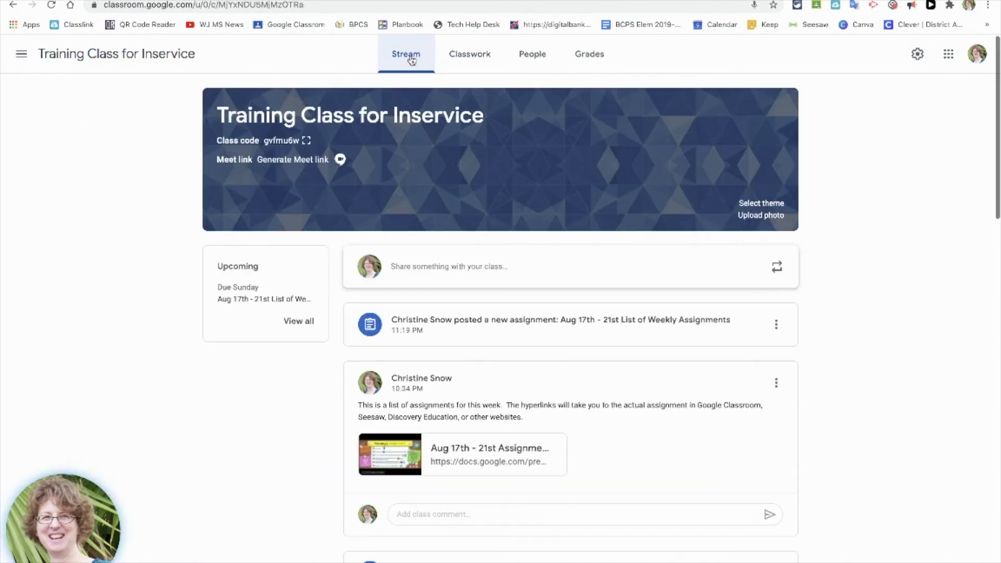
{"action": "left_click", "coordinate": [307, 140]}
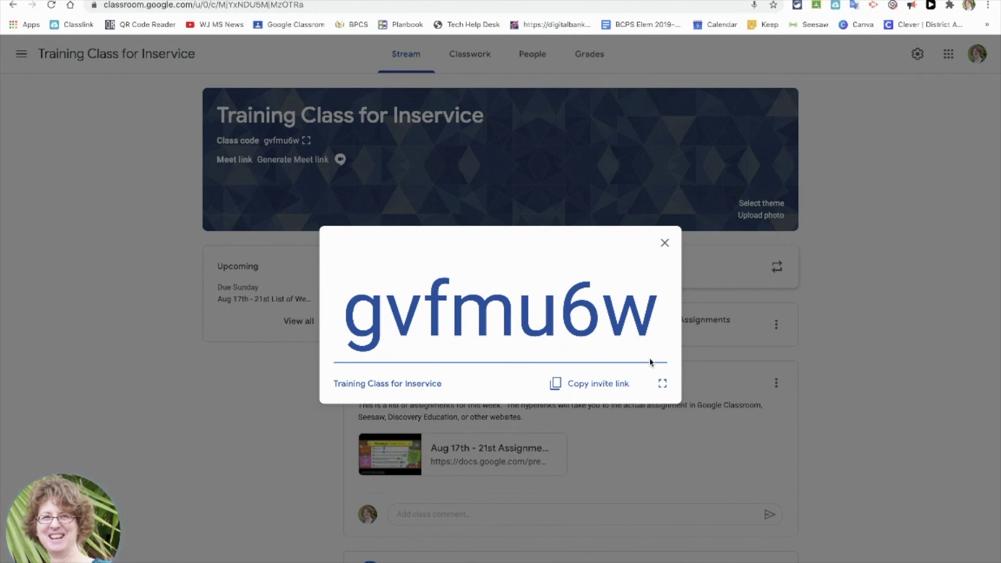
{"action": "left_click", "coordinate": [665, 243]}
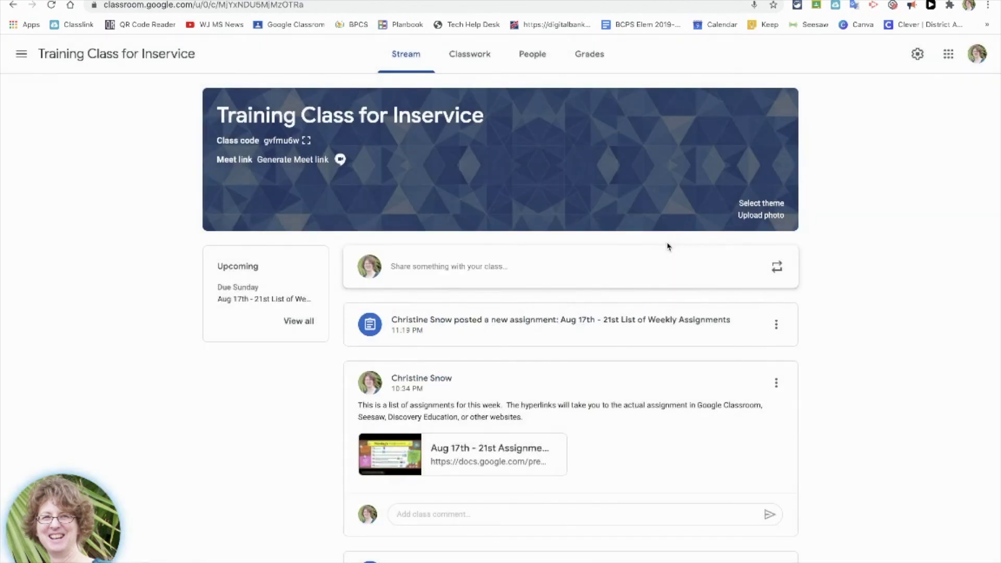